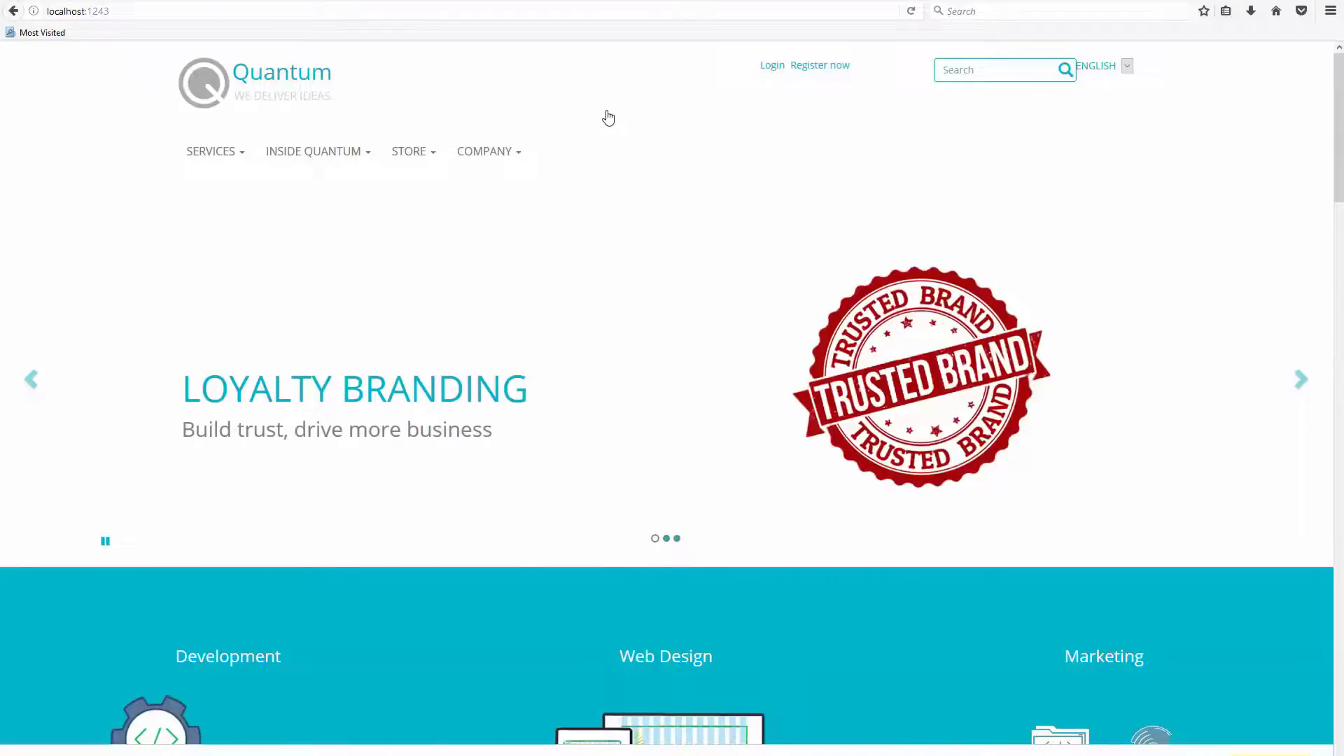
Sign in to the Quantum site through its ADFS account option, reaching the OpenID callback page
click(773, 67)
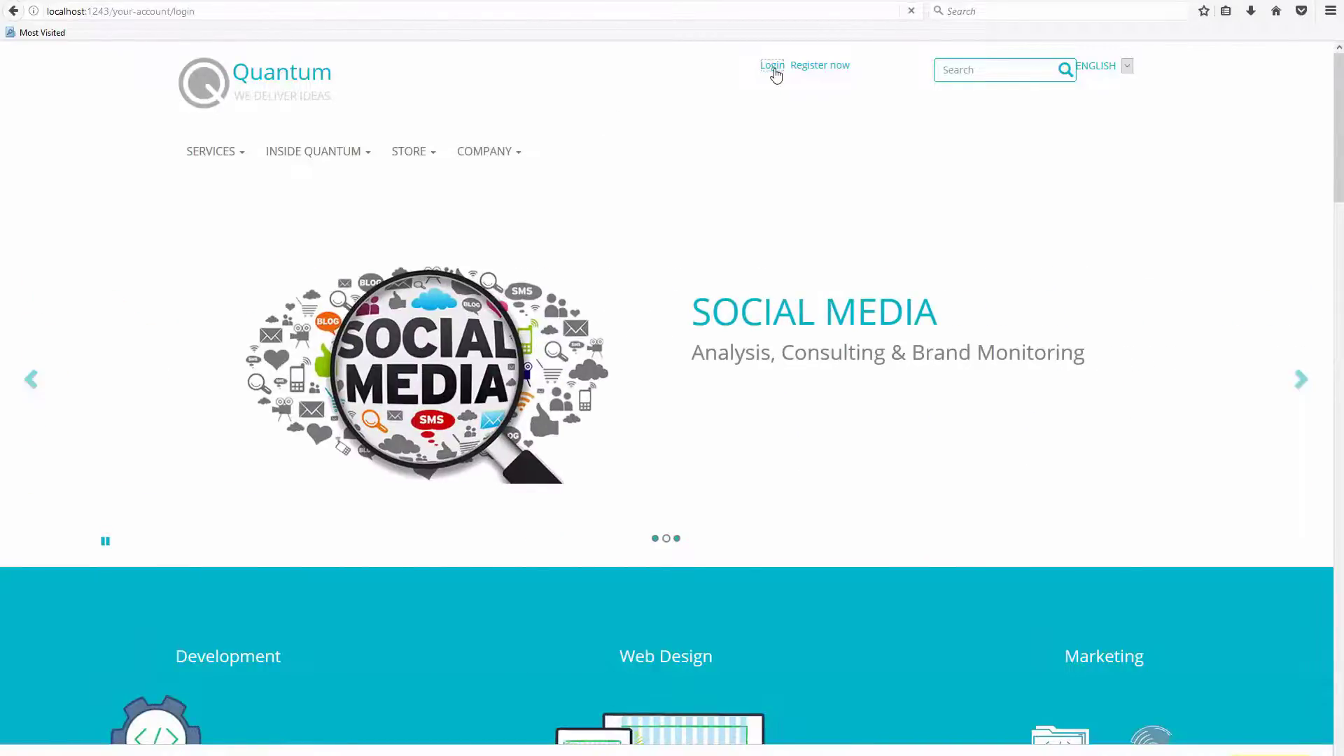
click(564, 310)
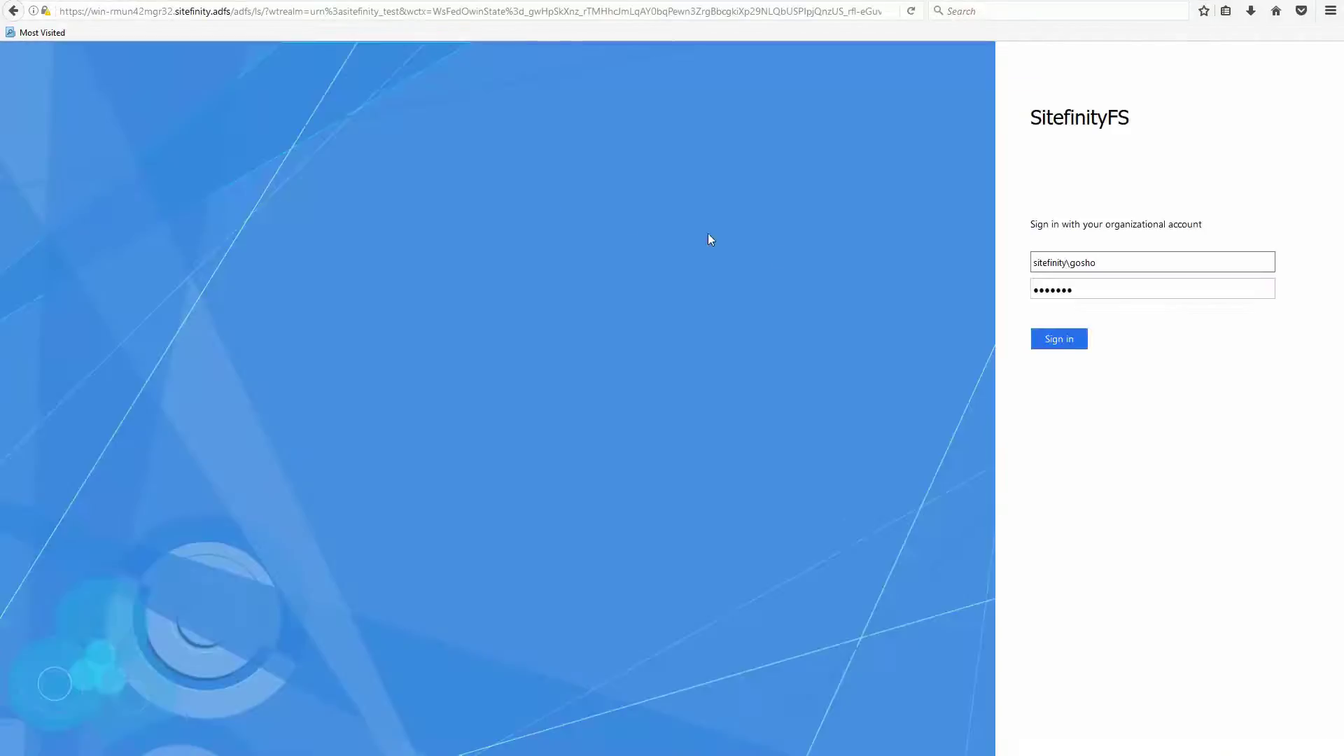
click(1060, 340)
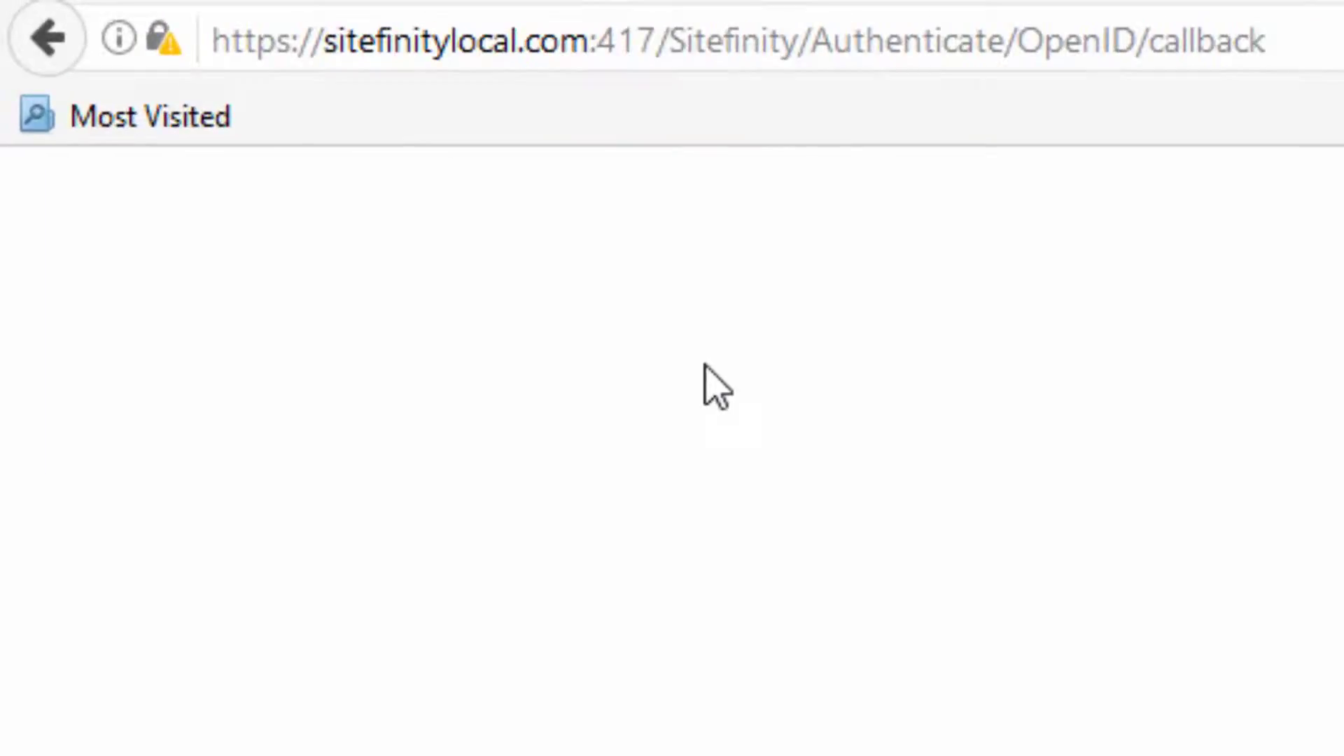
click(431, 40)
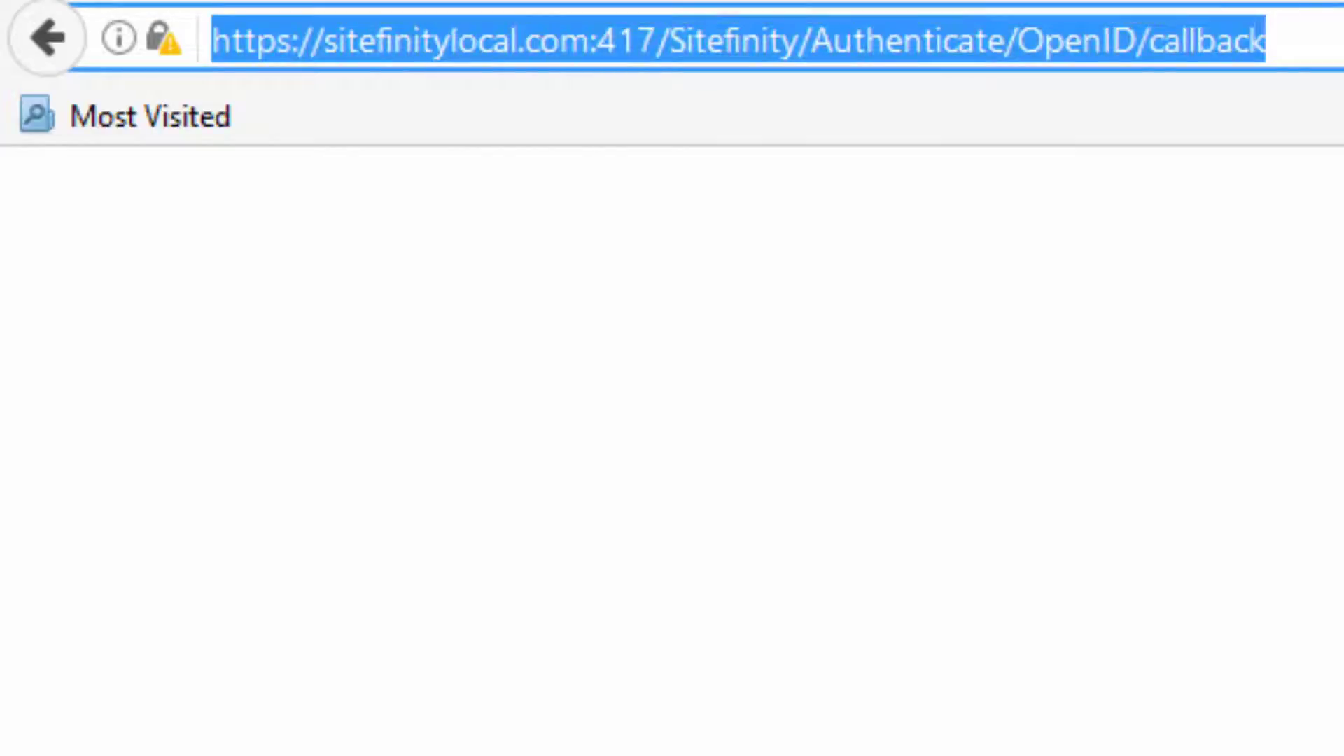
text(http://localhost:1243/site)
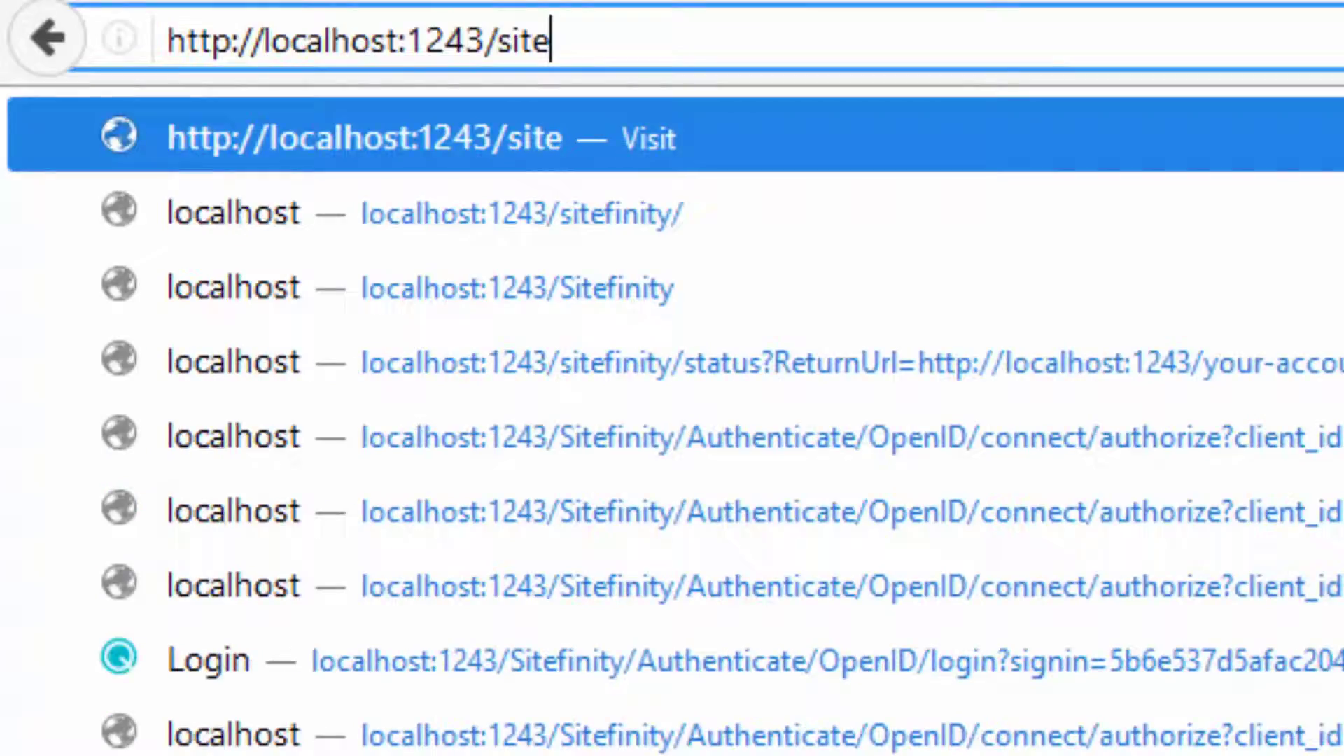
text(finity)
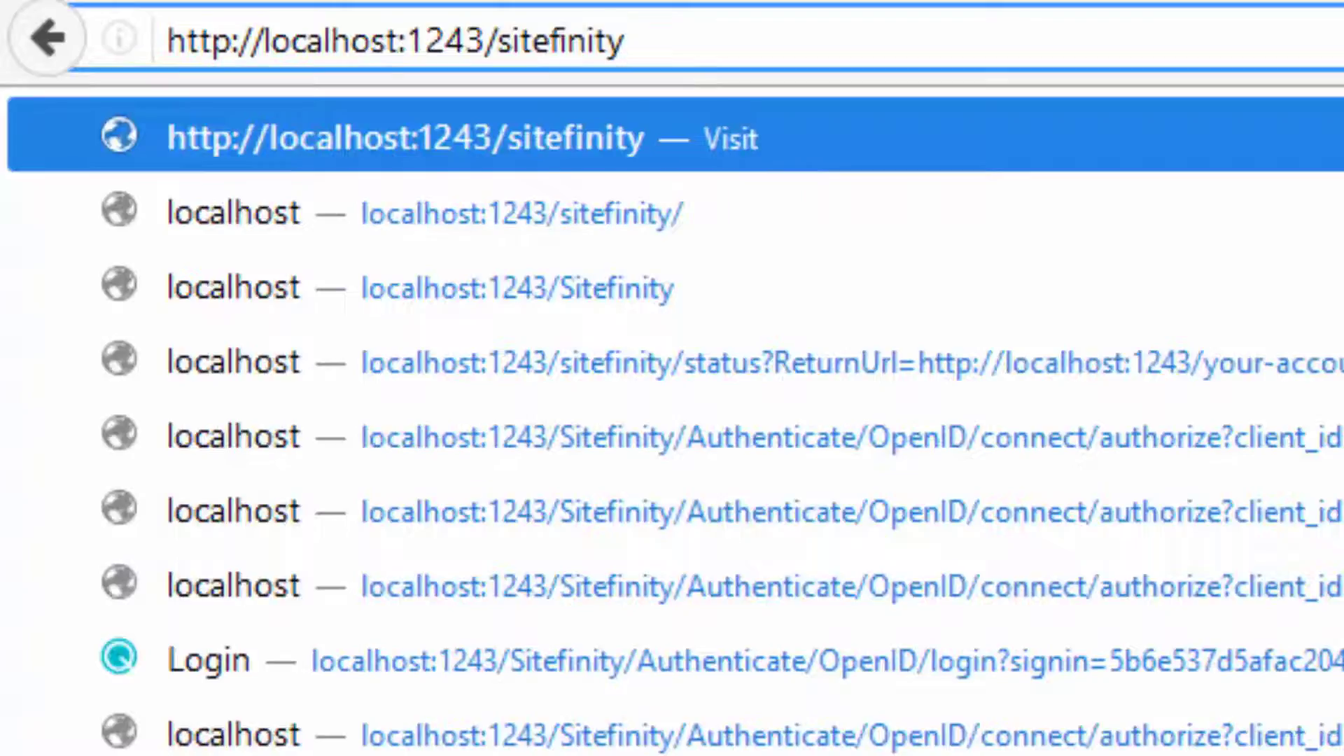
key(Return)
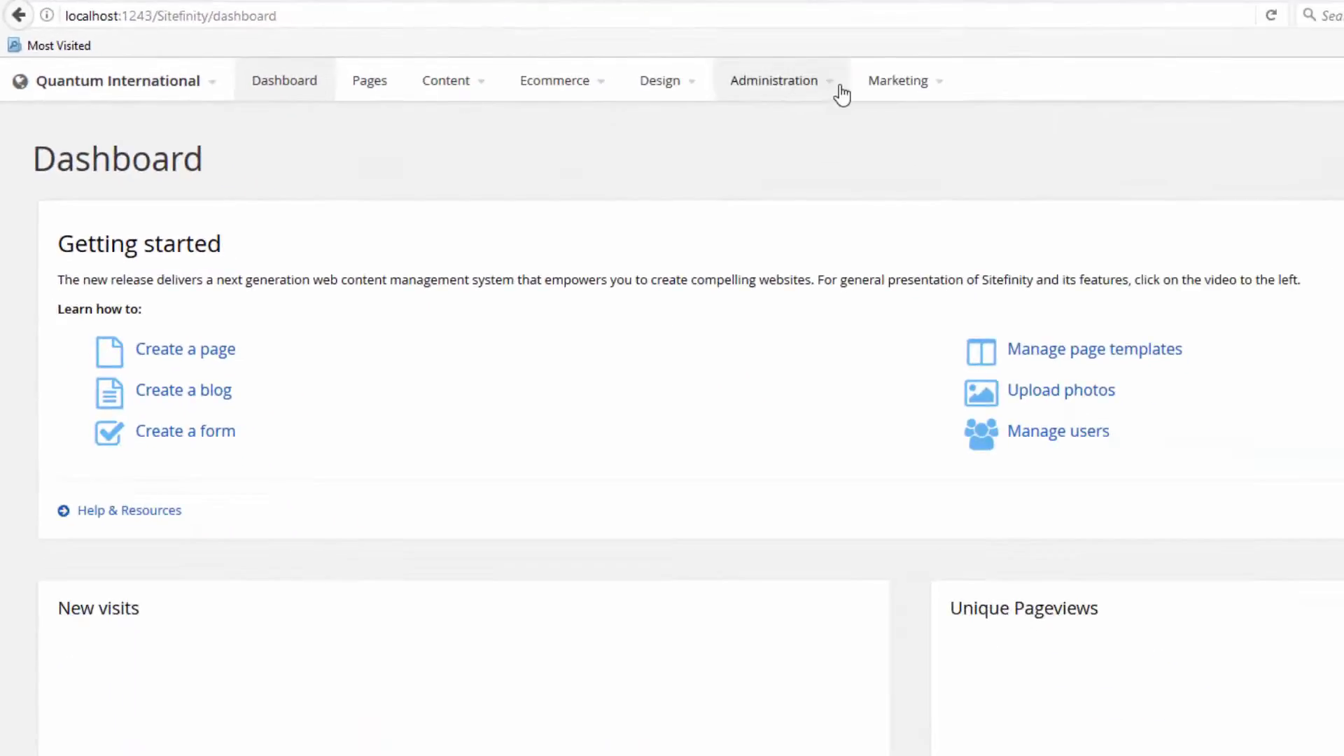
Go to Settings from the Administration menu to reach Basic Settings
click(840, 94)
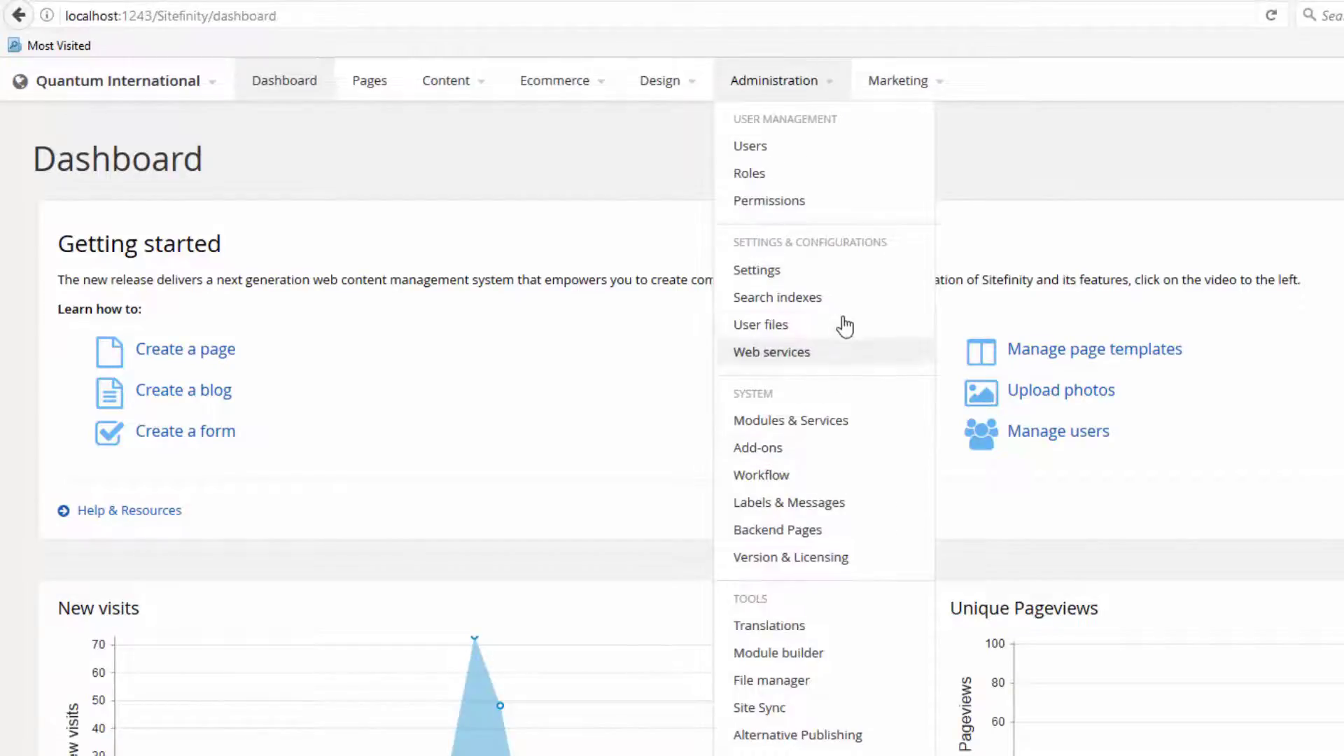
click(847, 276)
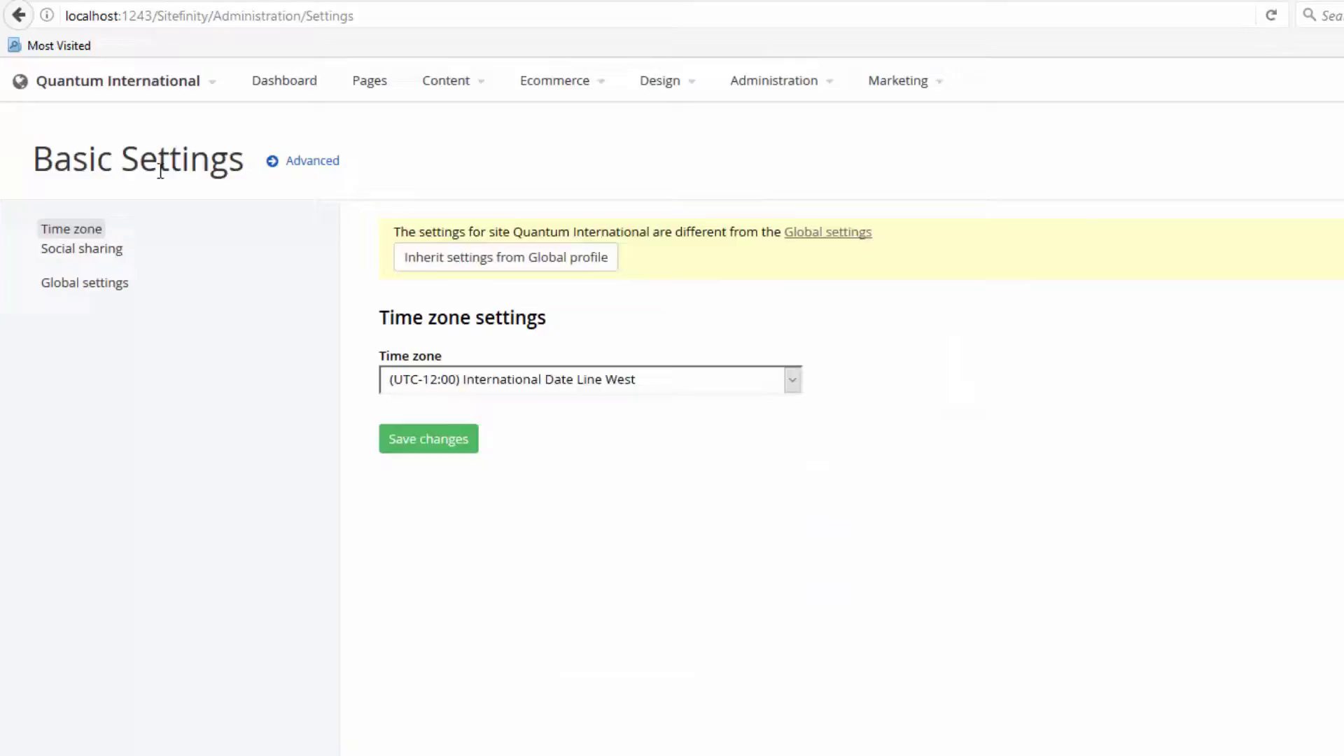
In Advanced settings, expand Authentication > SecurityTokenService > AuthenticationProviders to list the providers
click(316, 163)
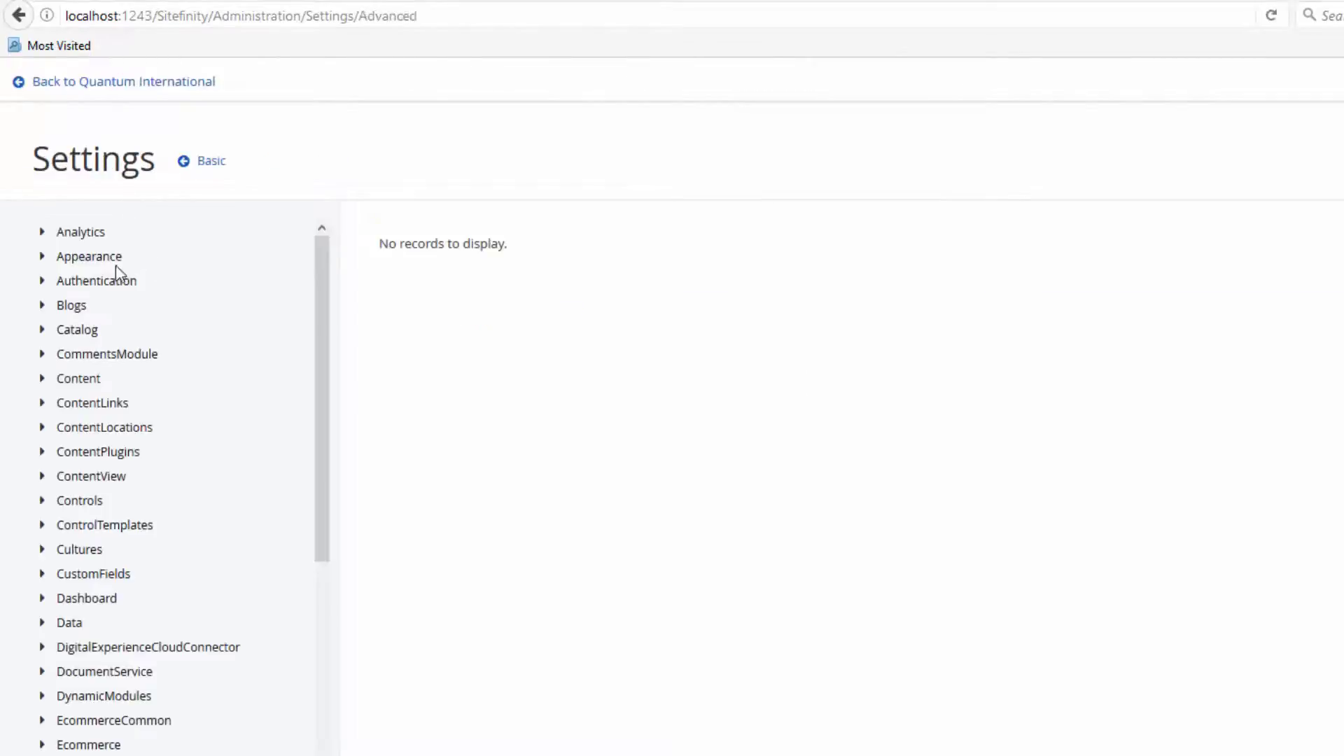
click(114, 282)
click(126, 332)
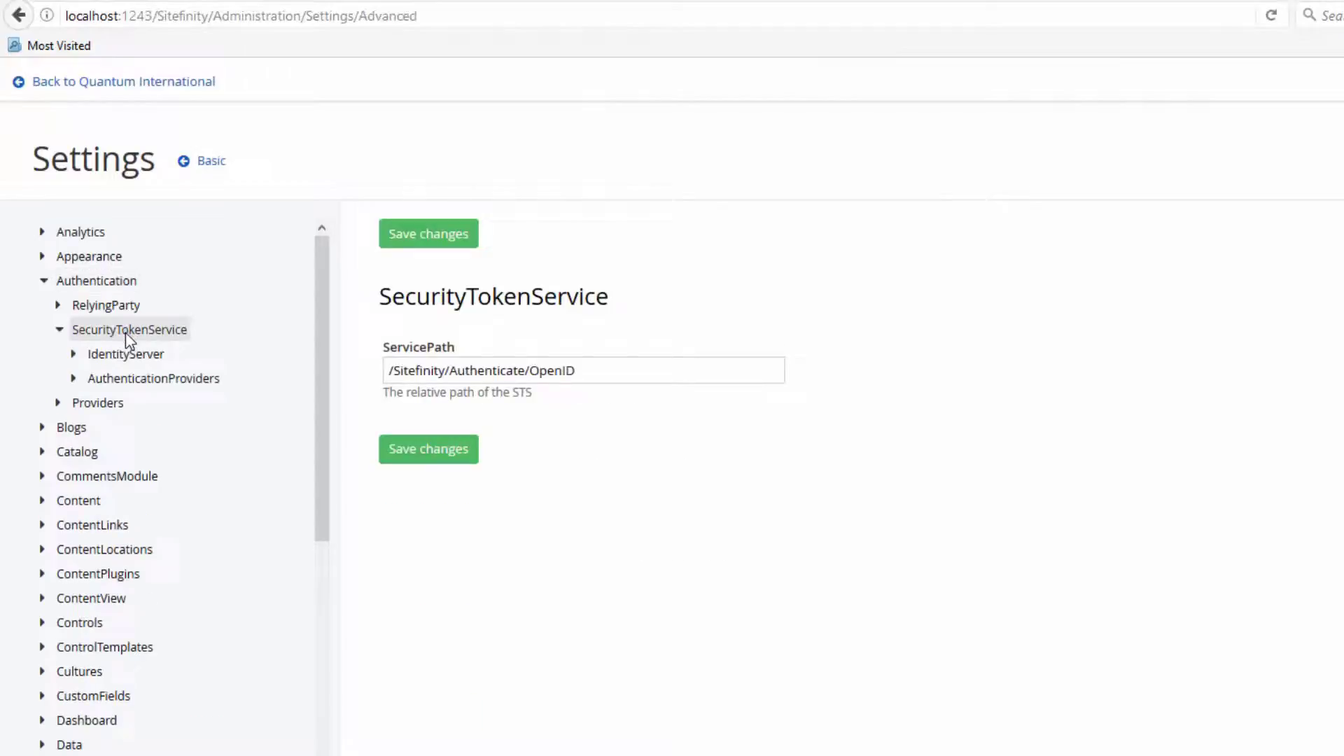
click(138, 380)
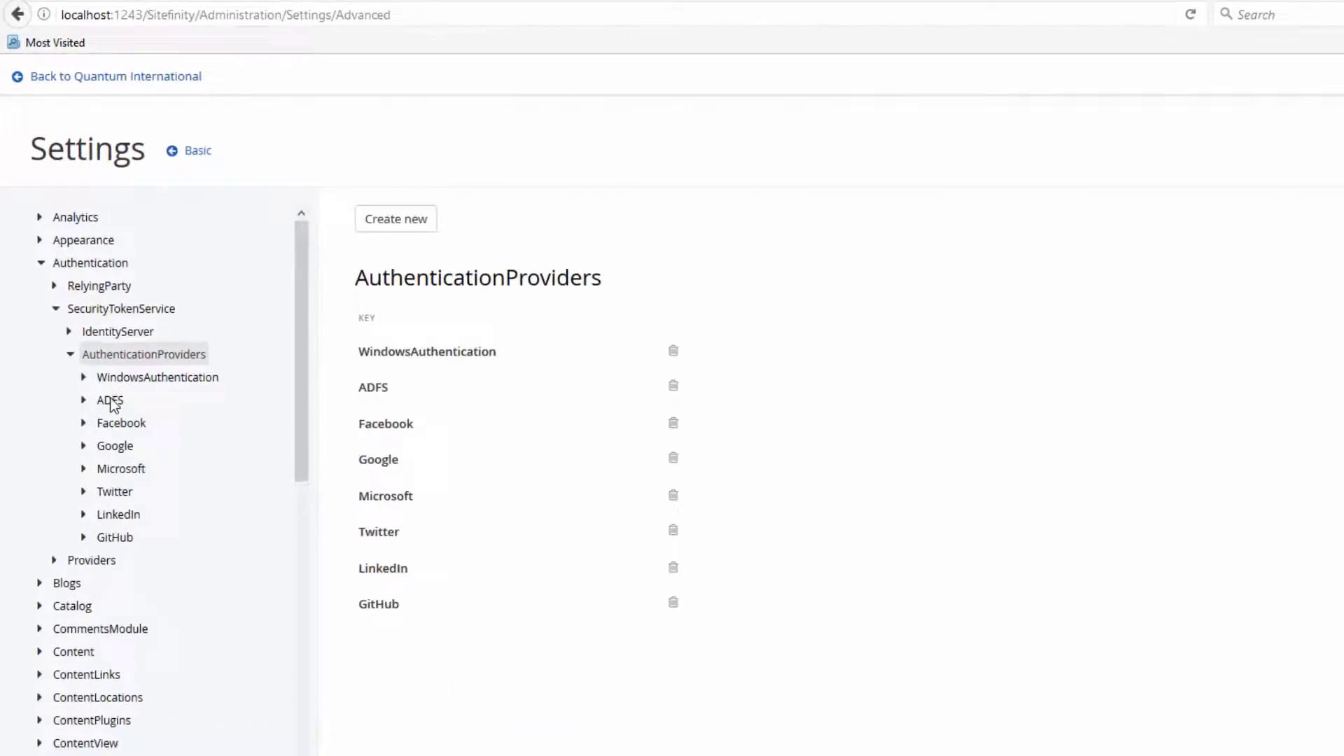
Review the ADFS provider's metadata address, realm and enabled state, then go back to Basic settings
click(109, 401)
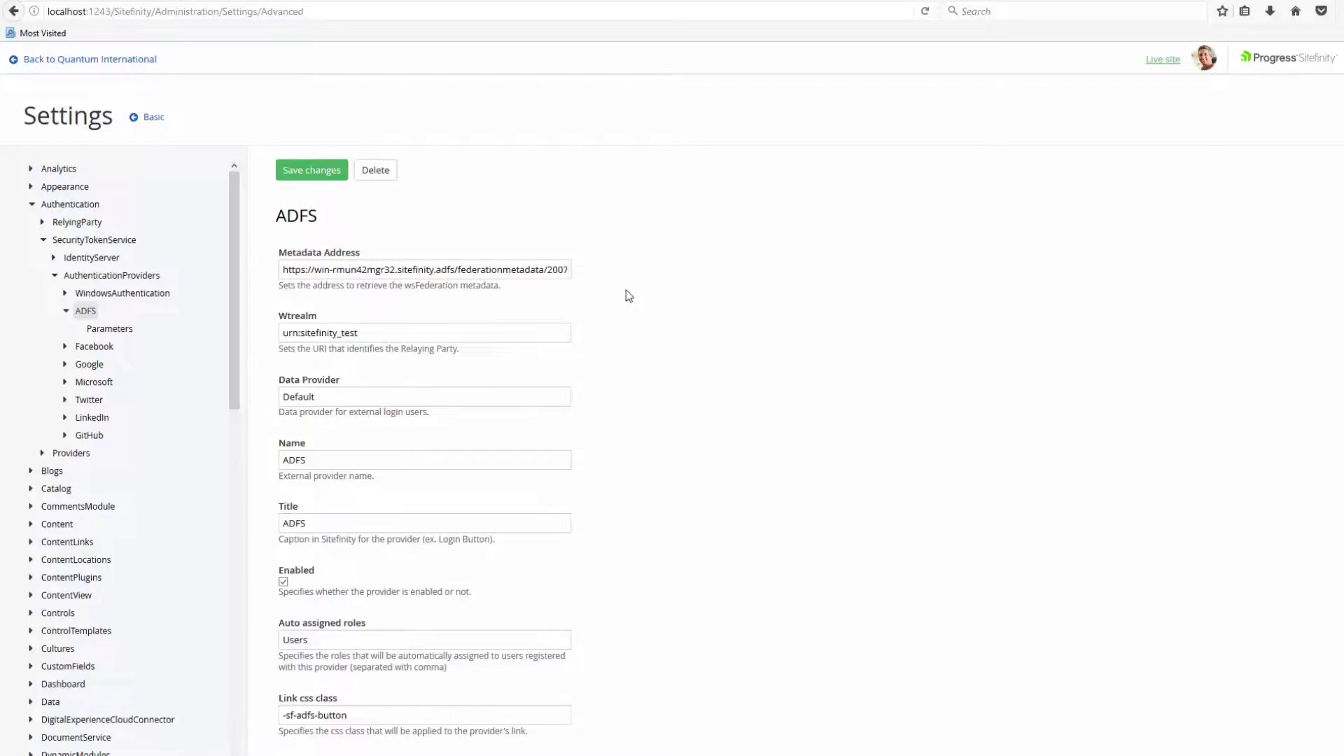
click(151, 119)
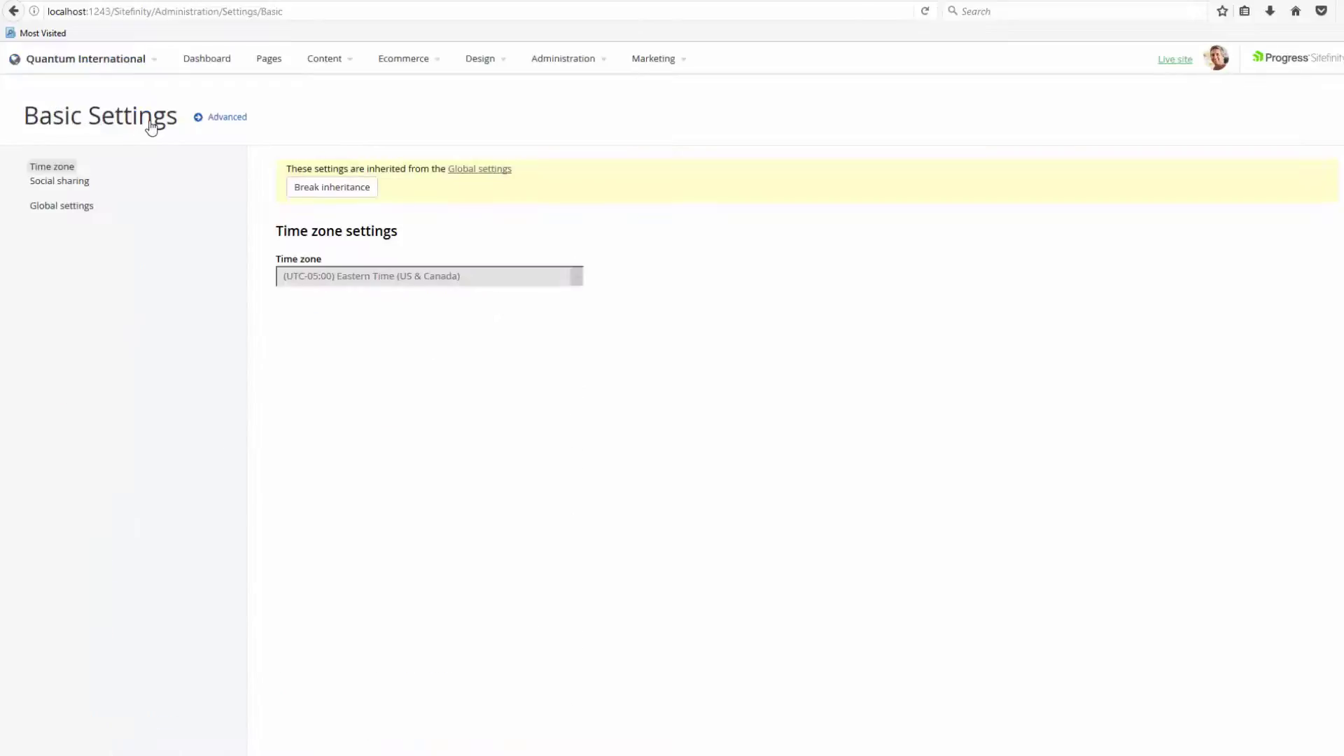
Open the Login page from Pages and edit its Login form widget's ADFS login option
click(267, 61)
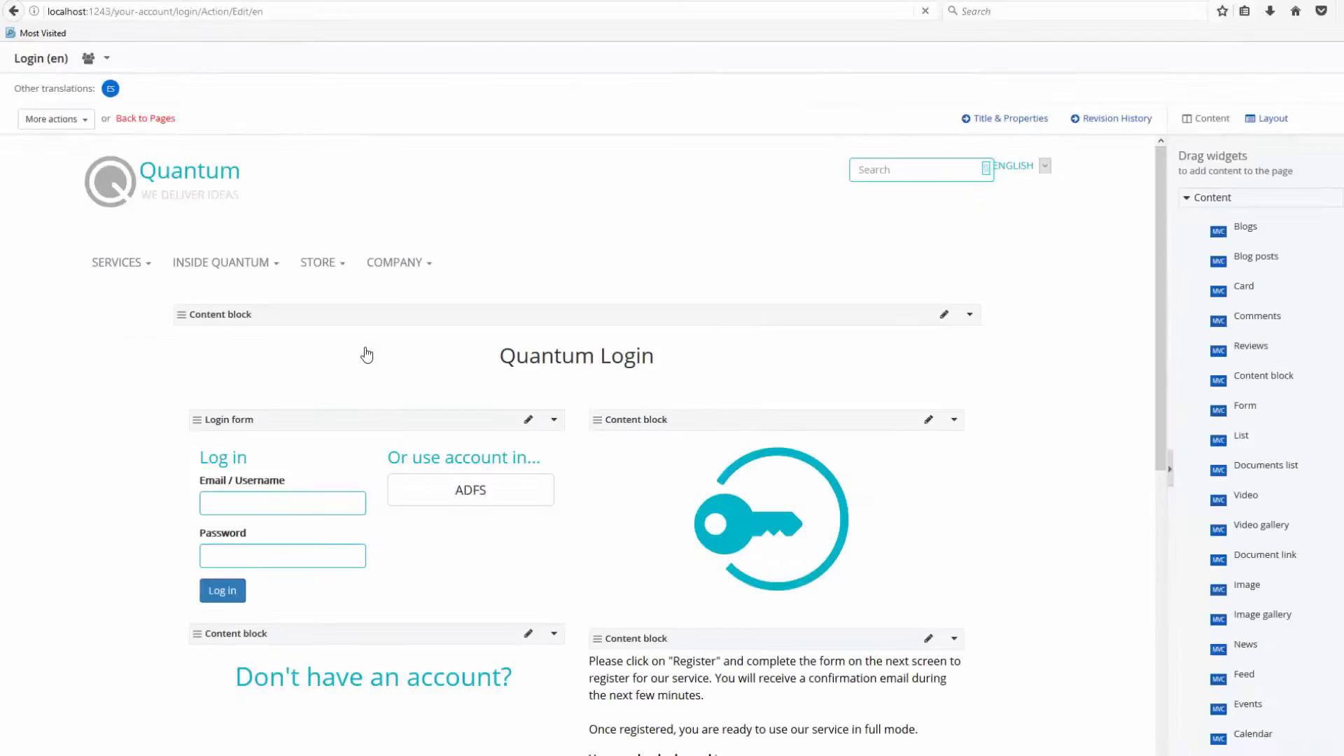
click(508, 425)
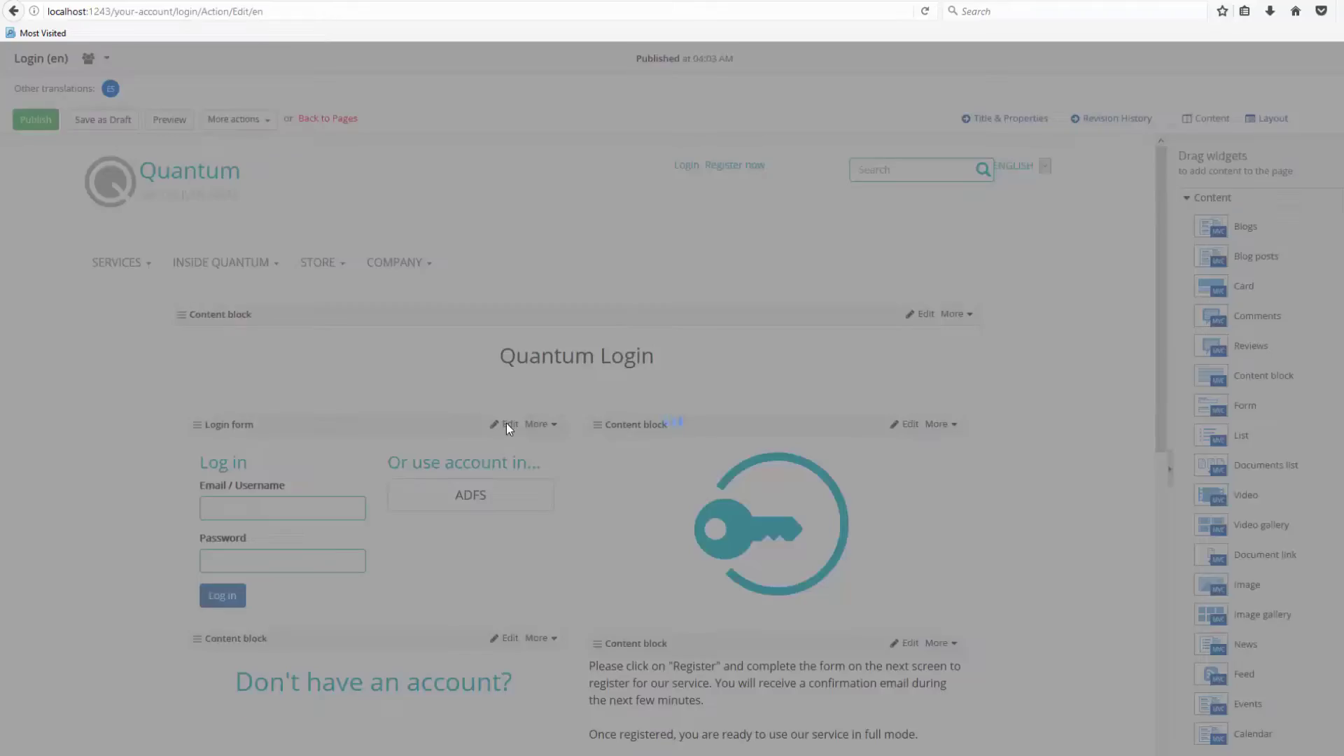